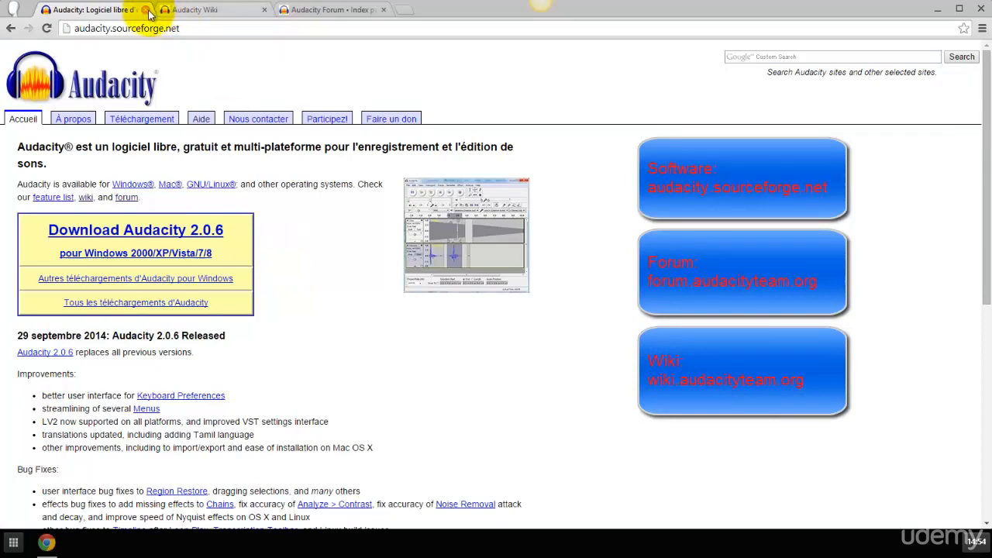
# - View the Audacity Wiki home page and the Audacity Forum index in the browser
pyautogui.click(186, 9)
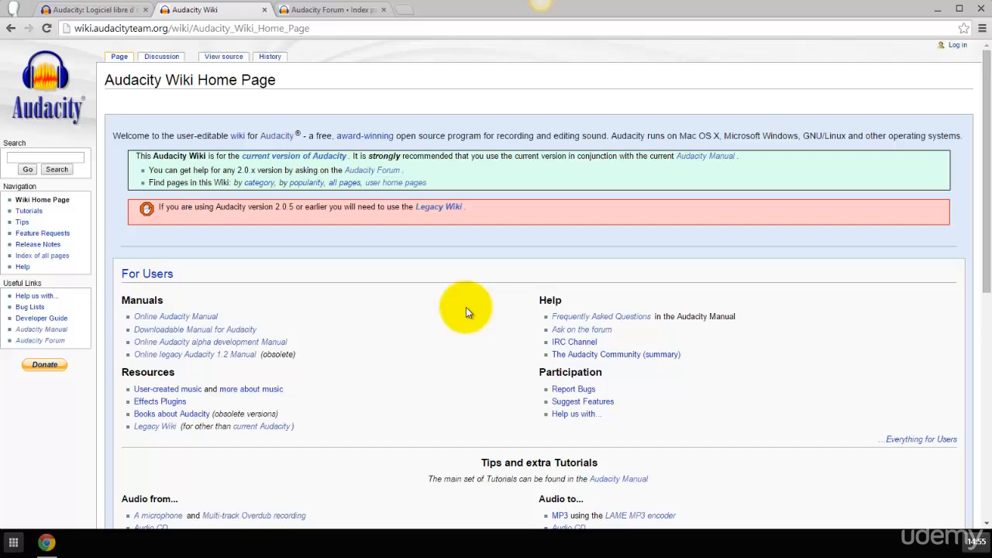
pyautogui.click(324, 10)
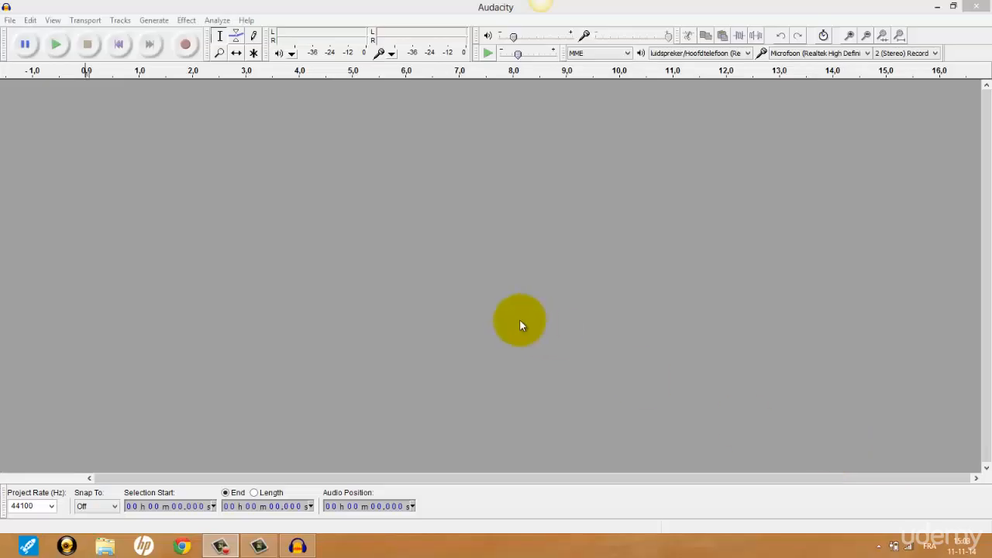
pyautogui.click(10, 20)
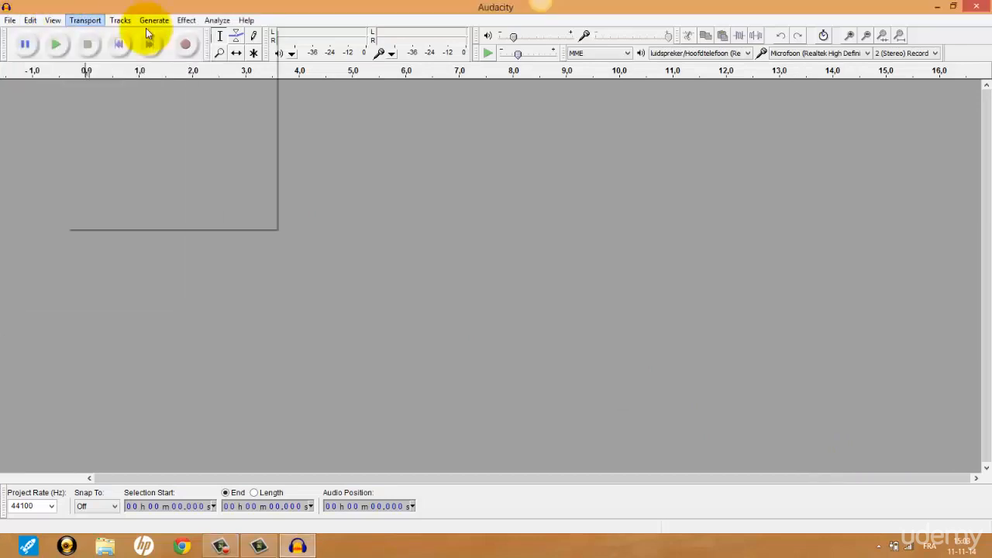
pyautogui.click(486, 195)
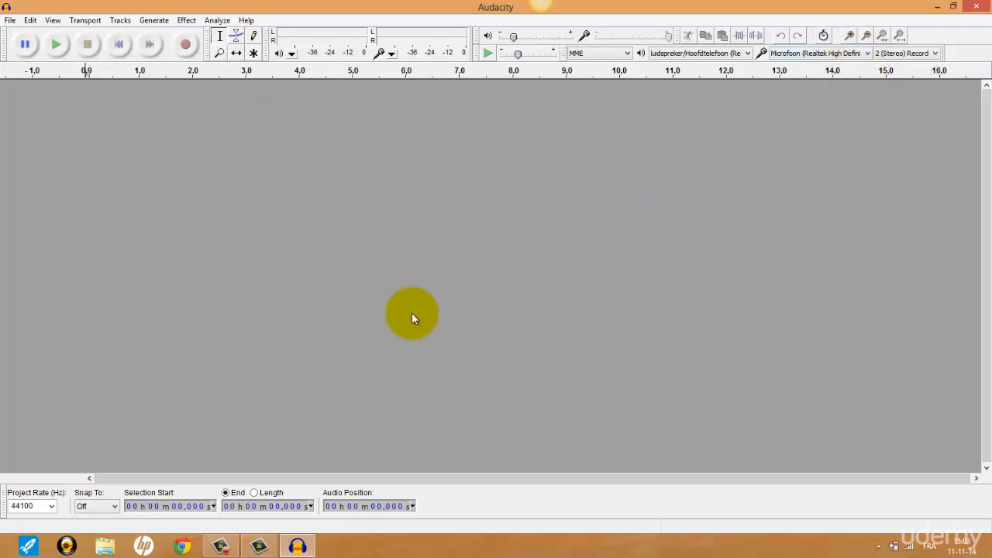
# - Import the audio file 11_fx into the Audacity project, reading it directly from the original
pyautogui.click(10, 20)
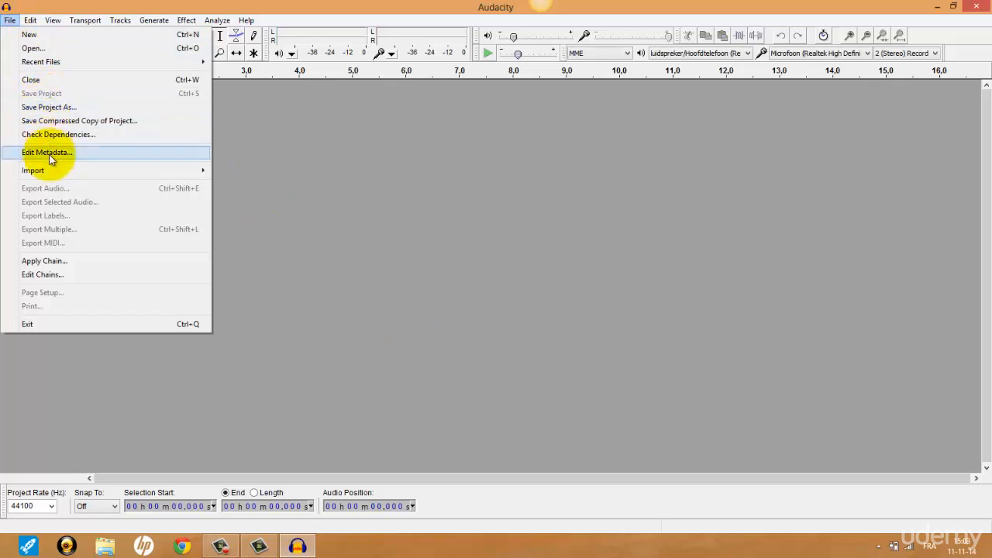
pyautogui.moveTo(52, 169)
pyautogui.click(219, 170)
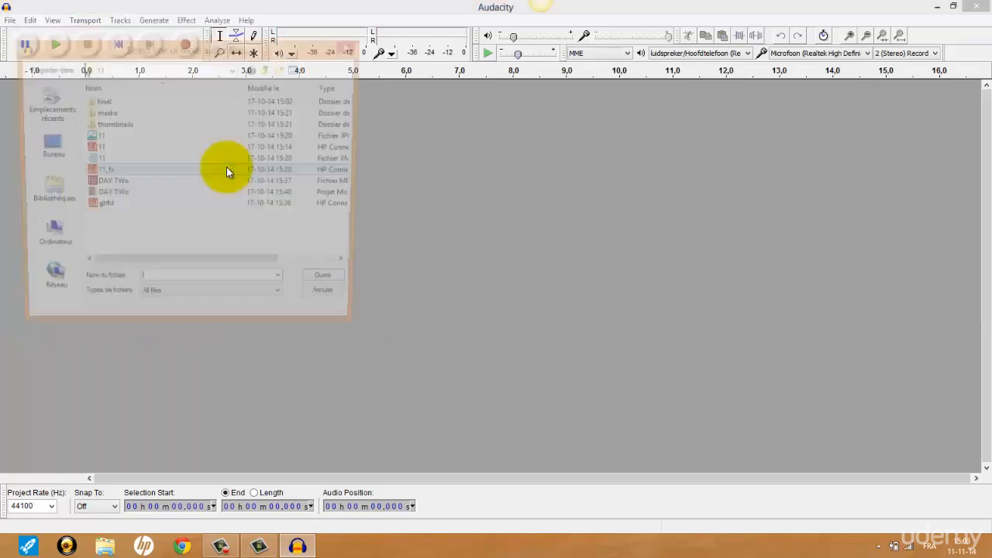
pyautogui.click(215, 171)
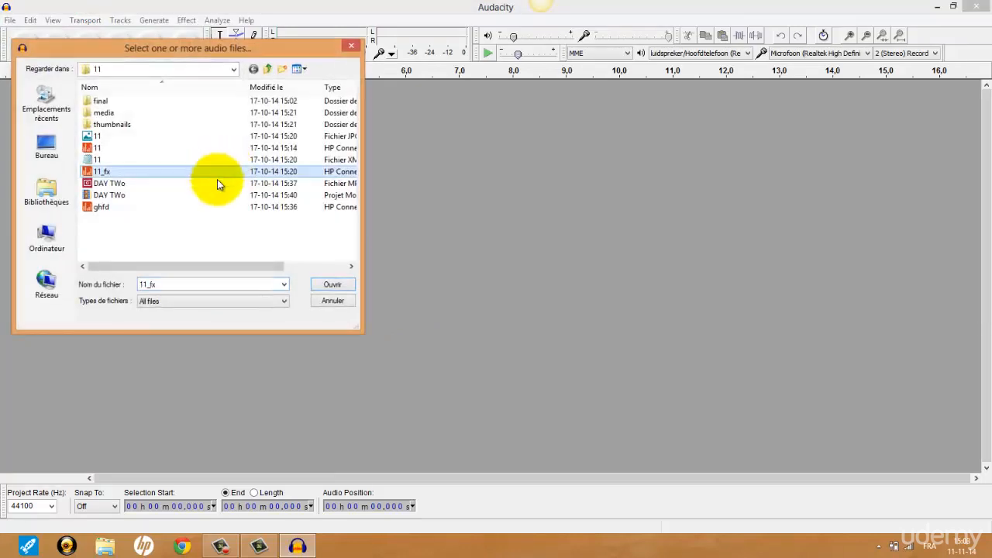
pyautogui.click(331, 286)
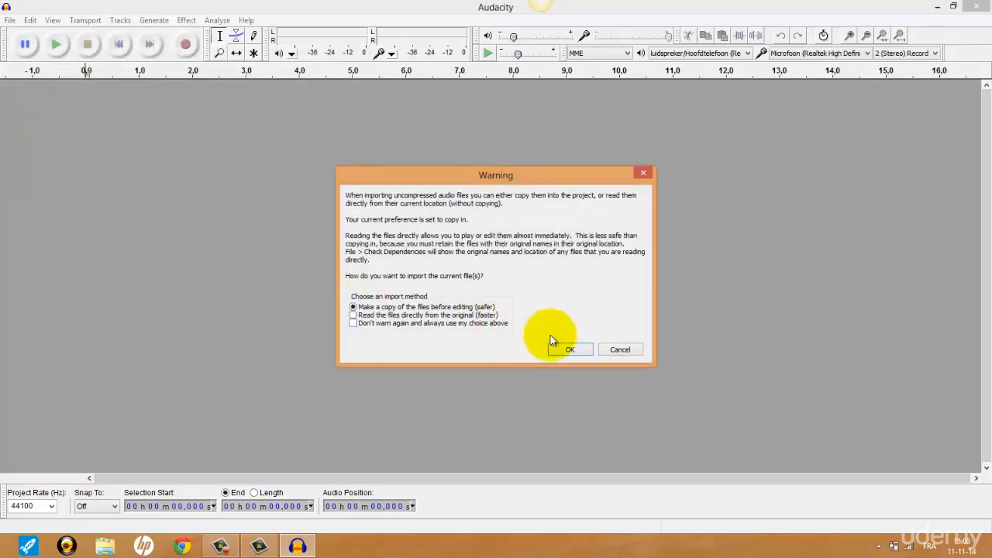
pyautogui.click(353, 315)
pyautogui.click(568, 349)
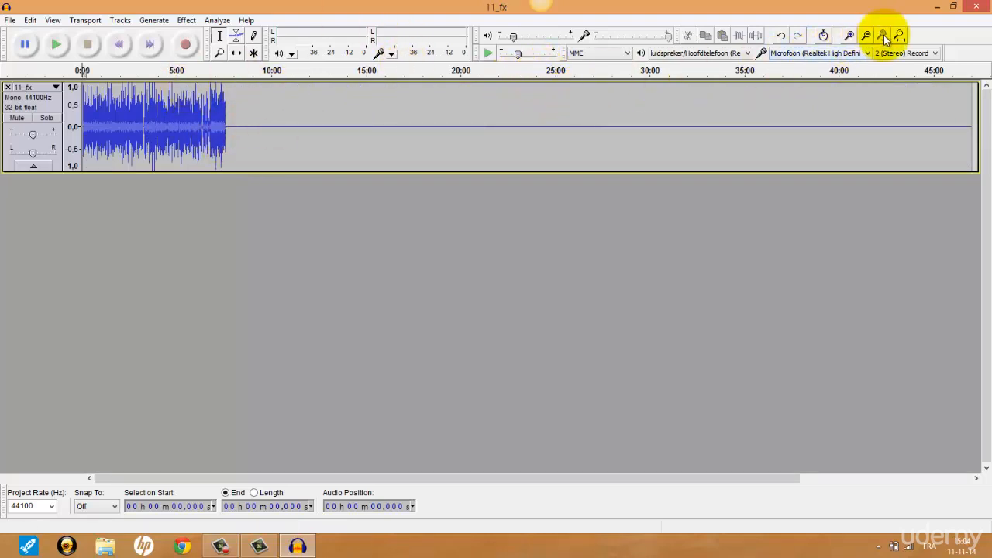
pyautogui.click(849, 36)
pyautogui.click(849, 37)
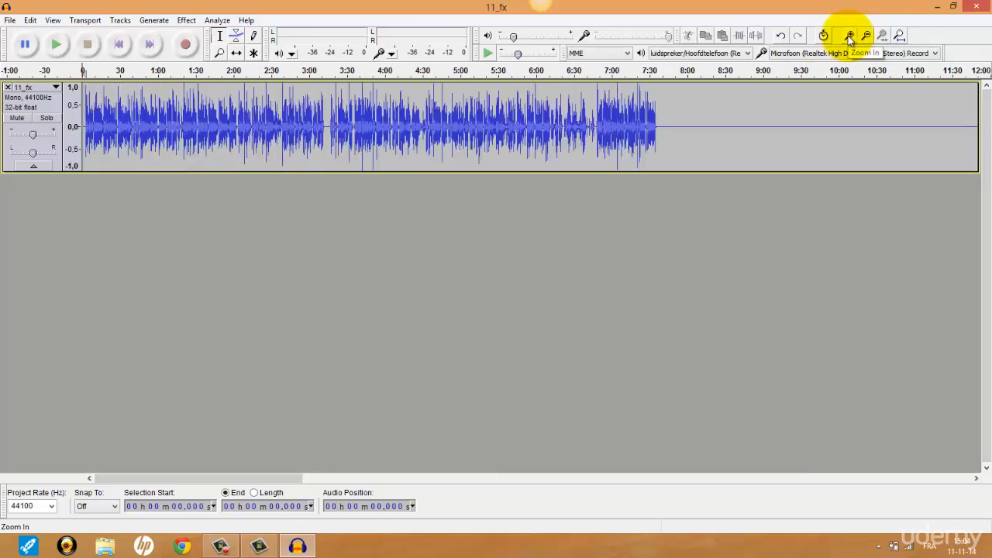
pyautogui.click(849, 36)
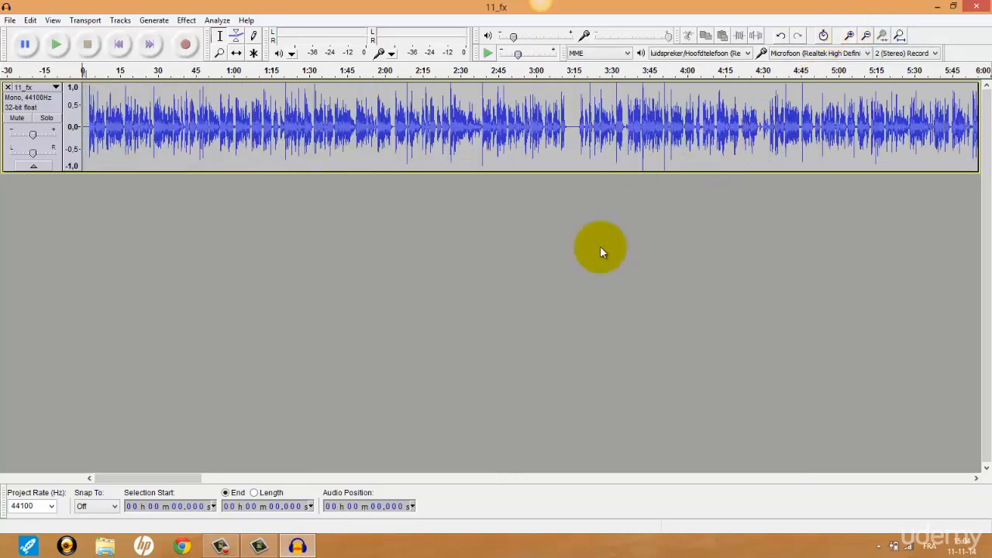
pyautogui.click(90, 97)
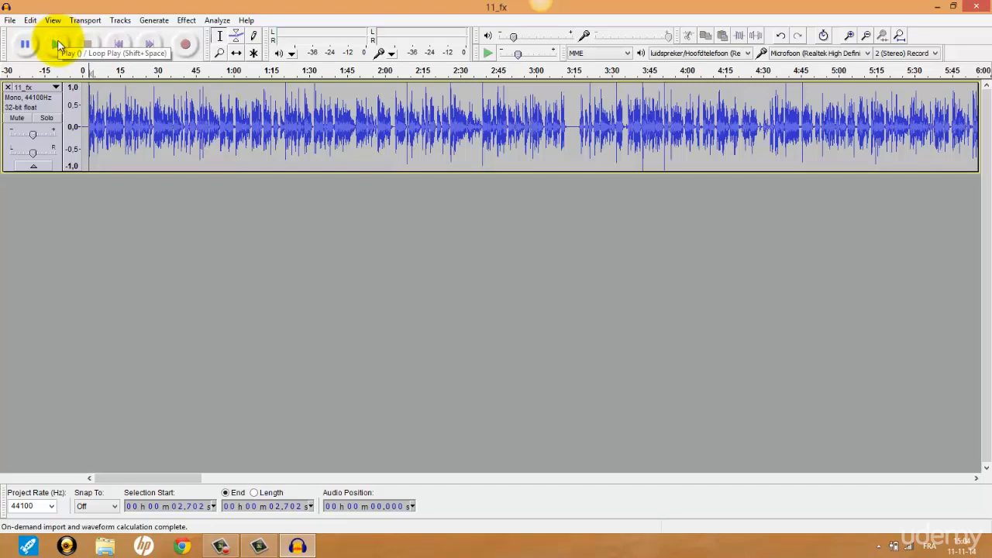
pyautogui.click(91, 92)
pyautogui.moveTo(92, 91); pyautogui.dragTo(217, 120)
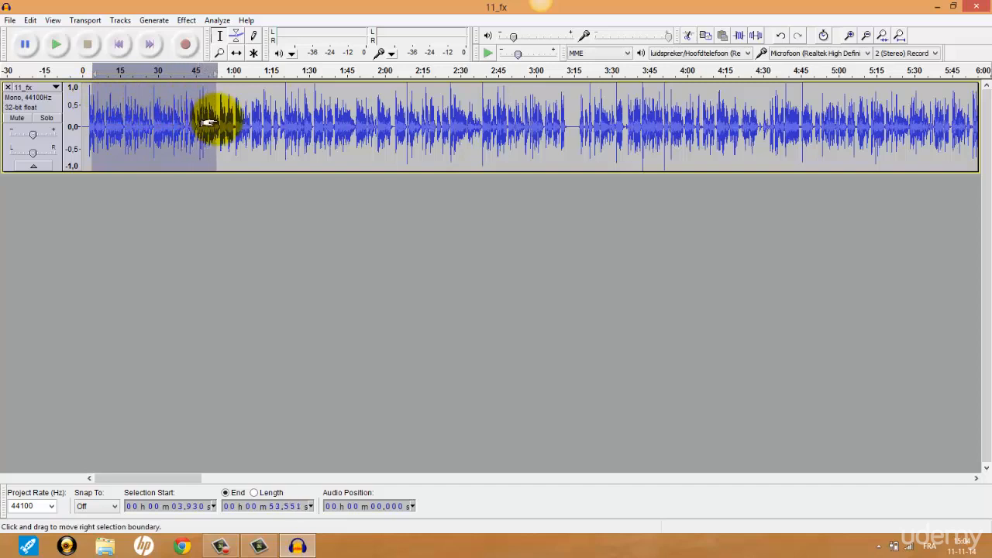
pyautogui.click(185, 20)
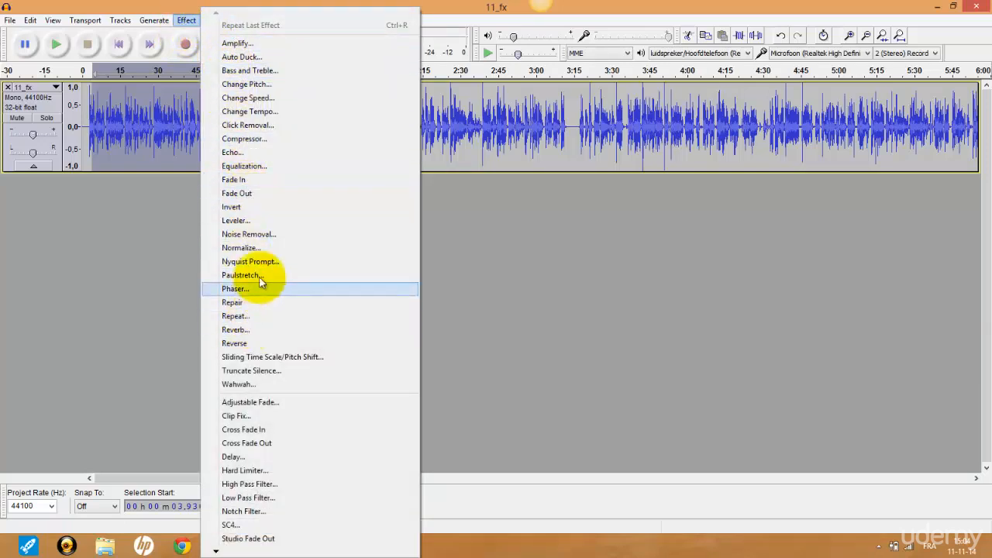
pyautogui.click(269, 233)
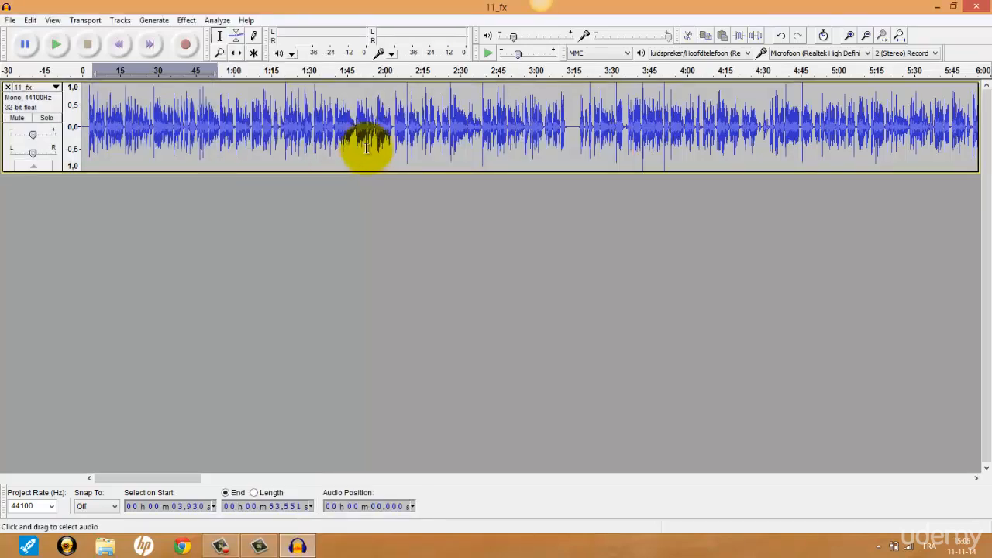
# - Select the silent gap from about 3:12.8 to 3:16.8 and capture it as the Noise Removal profile
pyautogui.click(569, 89)
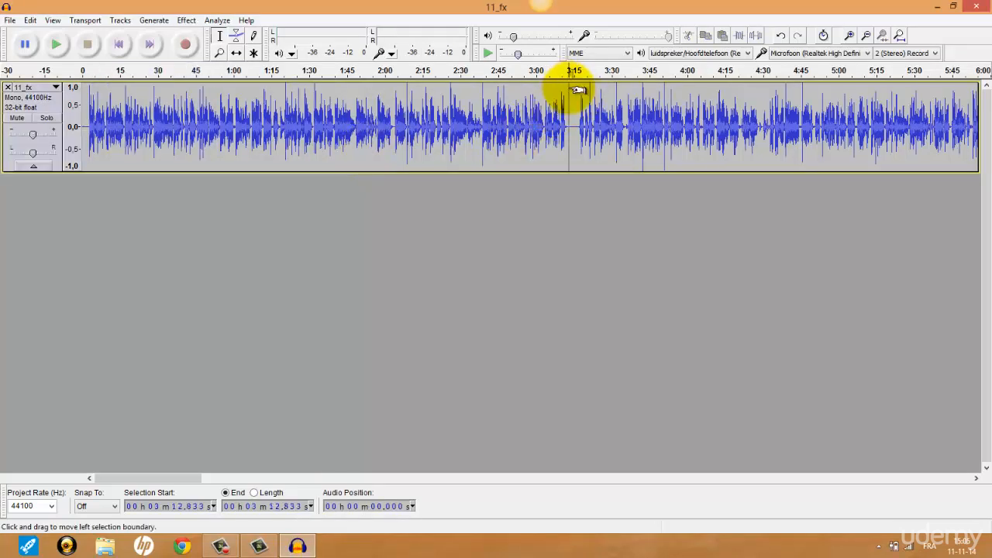
pyautogui.moveTo(578, 91)
pyautogui.mouseDown()
pyautogui.moveTo(591, 92)
pyautogui.moveTo(571, 84)
pyautogui.moveTo(568, 97)
pyautogui.mouseUp()
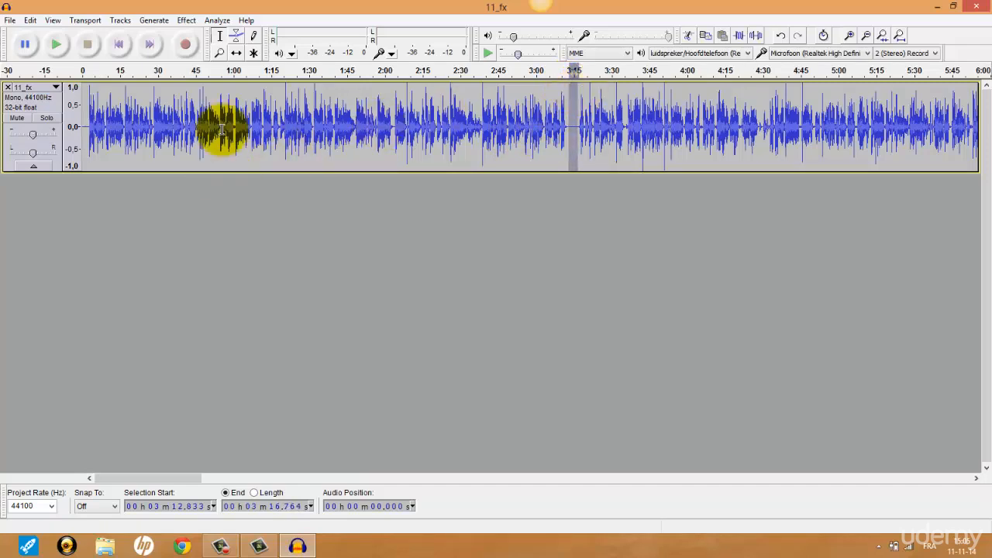
pyautogui.click(187, 21)
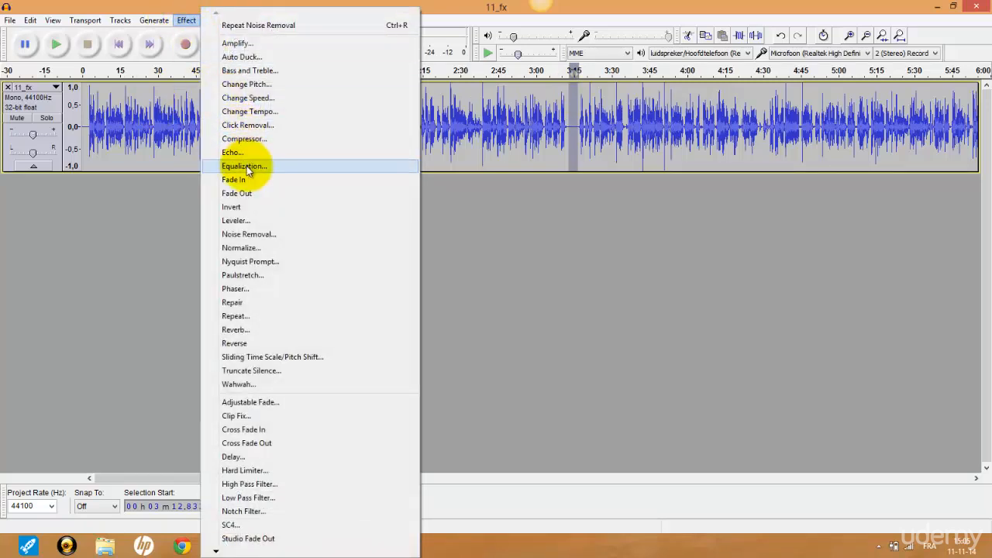
pyautogui.click(248, 234)
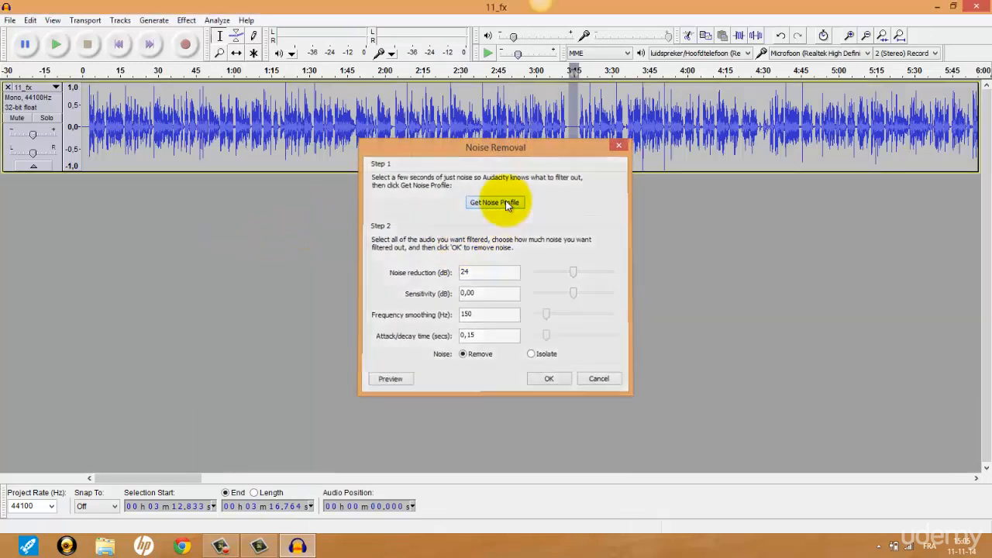
pyautogui.click(507, 204)
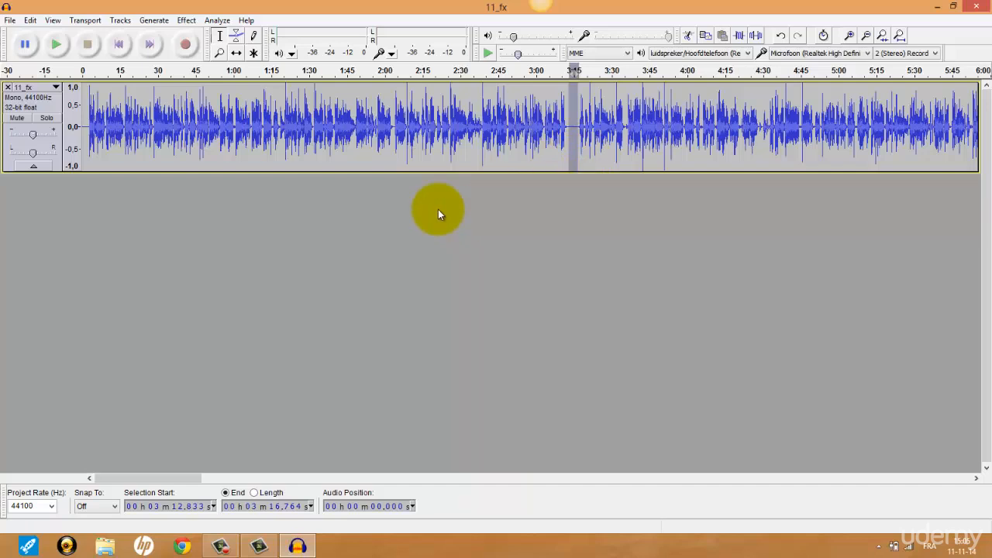
pyautogui.click(186, 21)
pyautogui.click(249, 234)
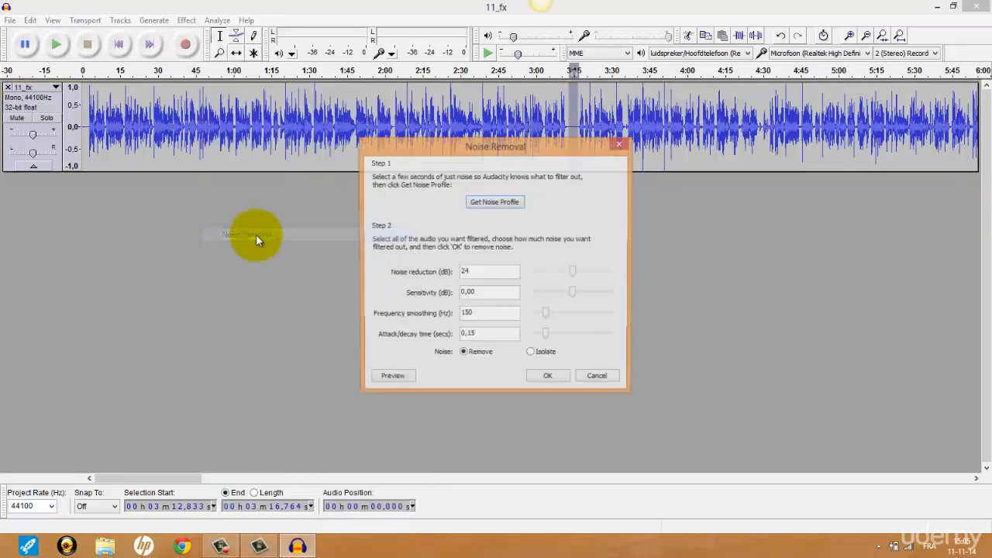
pyautogui.click(622, 145)
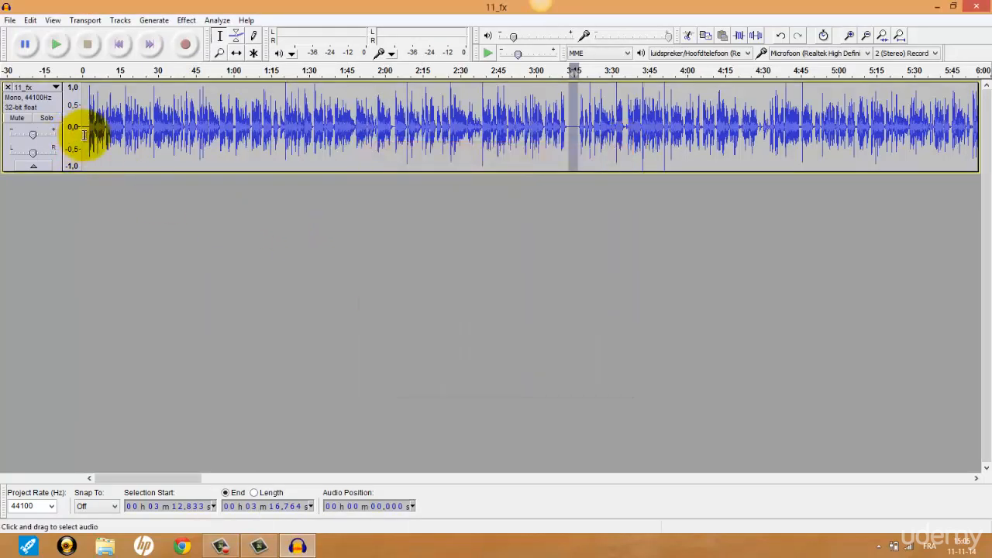
# - Select the entire 11_fx track and apply Noise Removal to it using the captured noise profile
pyautogui.hotkey('ctrl', 'a')
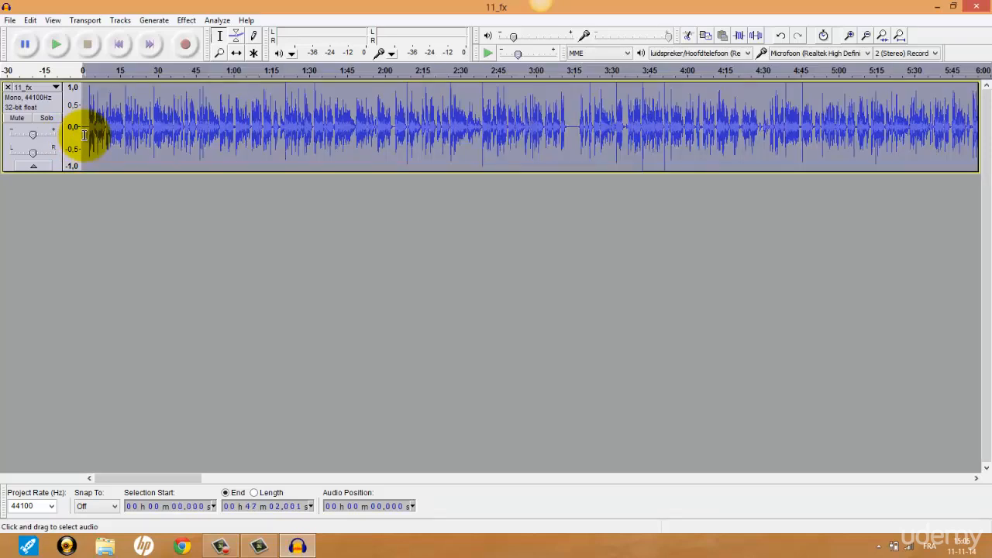
pyautogui.click(196, 23)
pyautogui.click(273, 234)
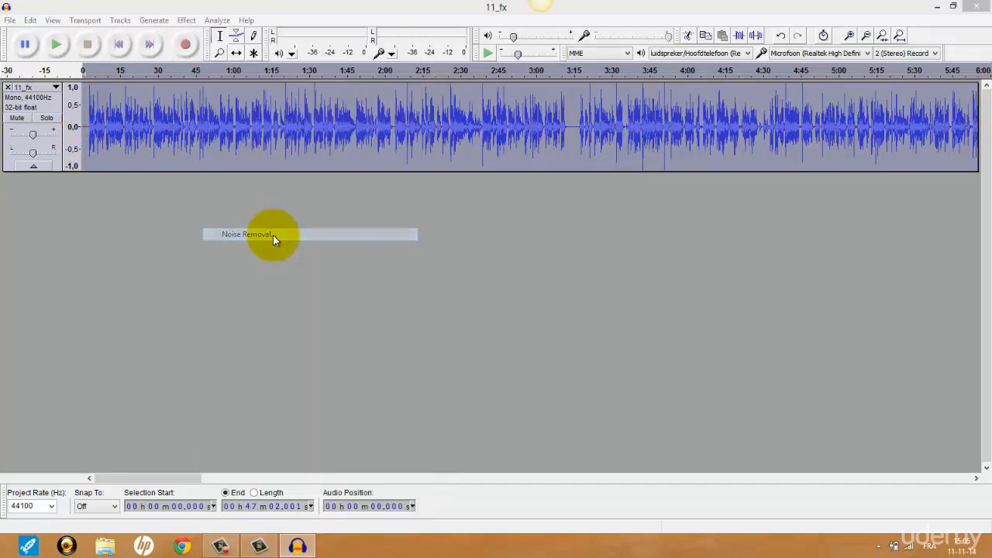
pyautogui.click(540, 379)
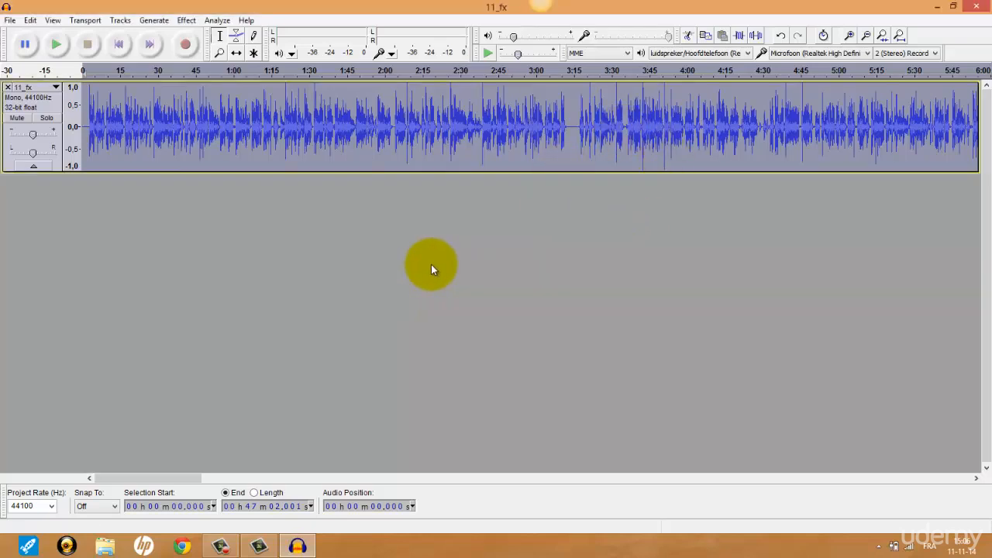
pyautogui.click(185, 22)
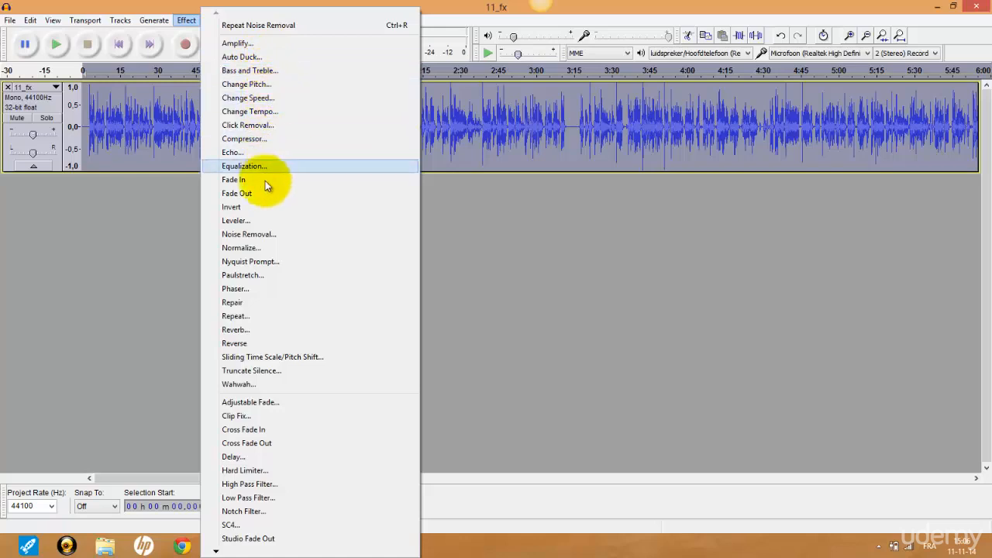
pyautogui.click(169, 263)
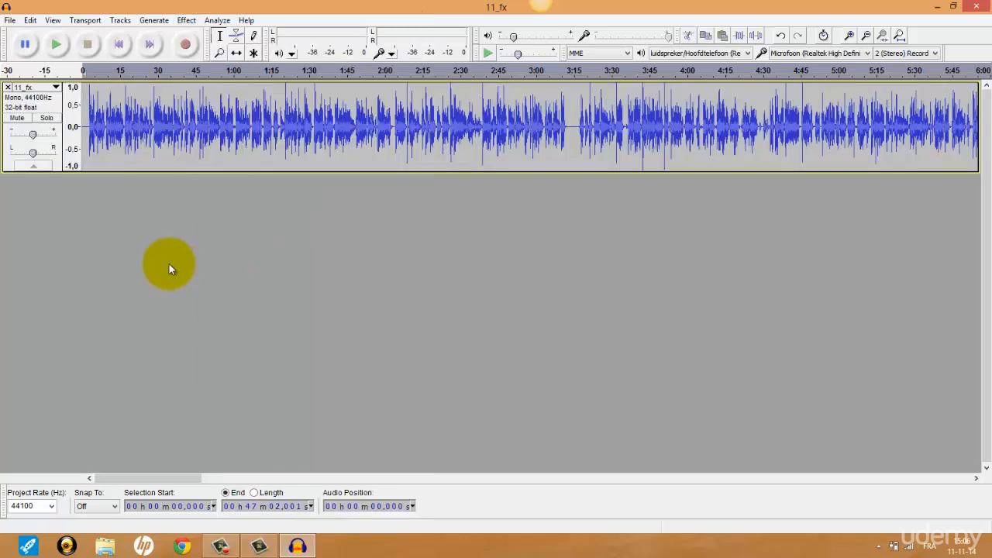